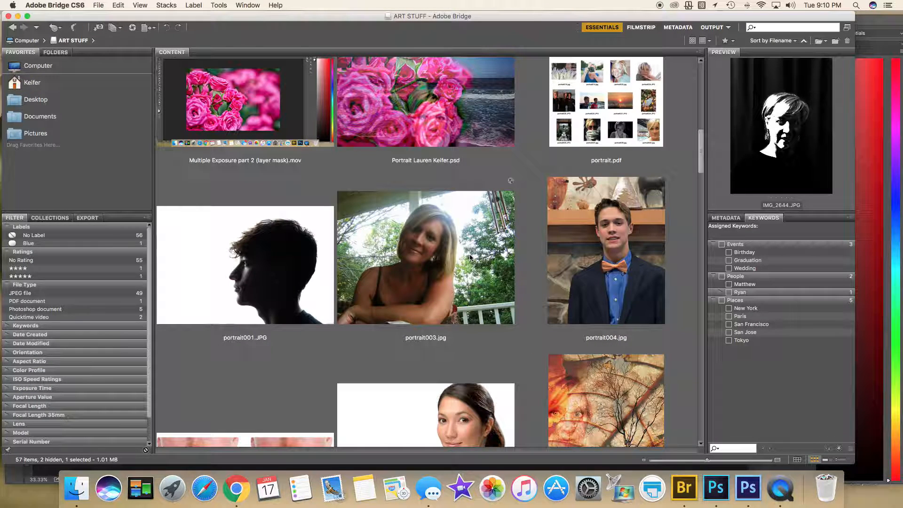
Step: Open IMG_2644.JPG in Camera Raw to review its Basic adjustments, and close it without applying changes
scroll(499, 177, "up", 5)
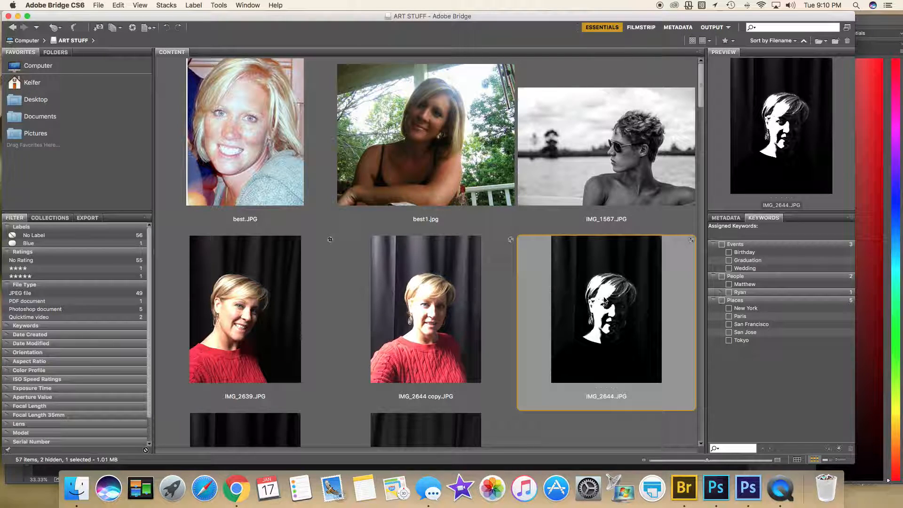
left_click(135, 30)
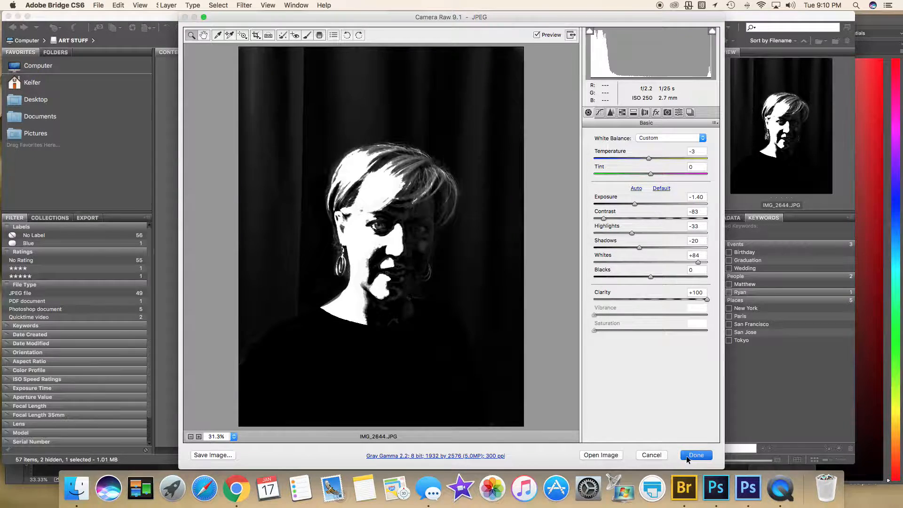
left_click(657, 458)
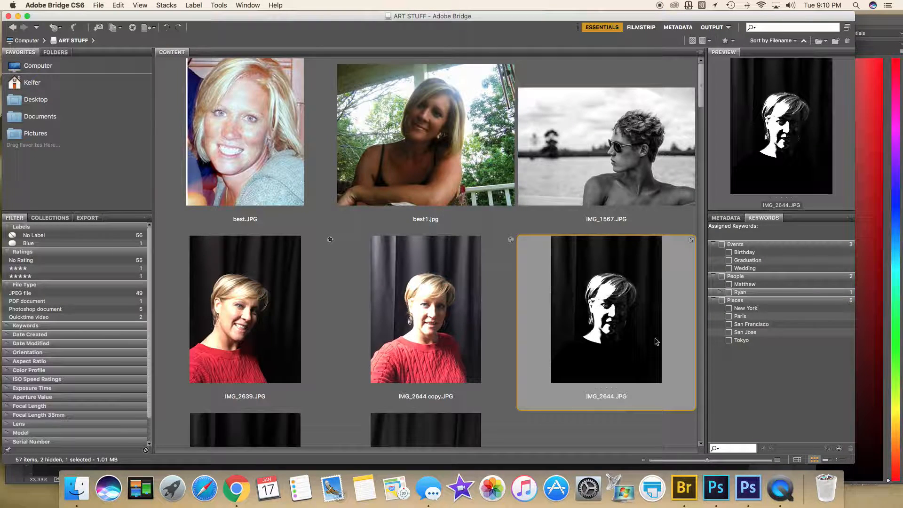
Step: Switch to the IMG_2644.JPG document in Photoshop and activate the Magic Wand tool
left_click(716, 488)
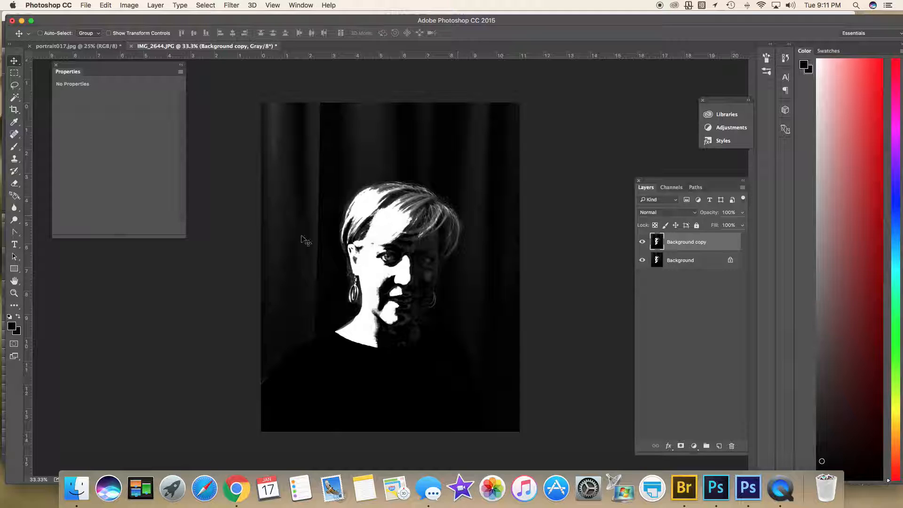
left_click(15, 98)
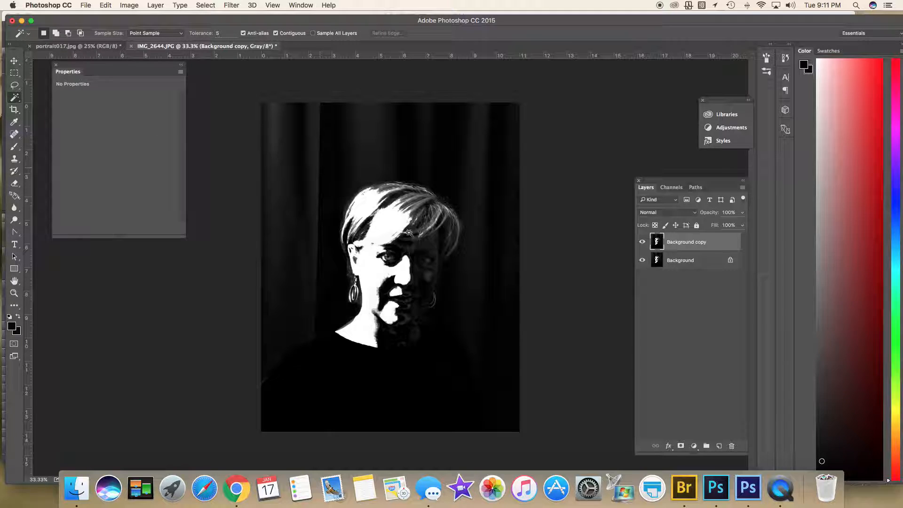
Step: Try to select the dark curtain and clothing by adding areas with the Magic Wand at tolerance 5, and clear the selection
left_click(329, 219)
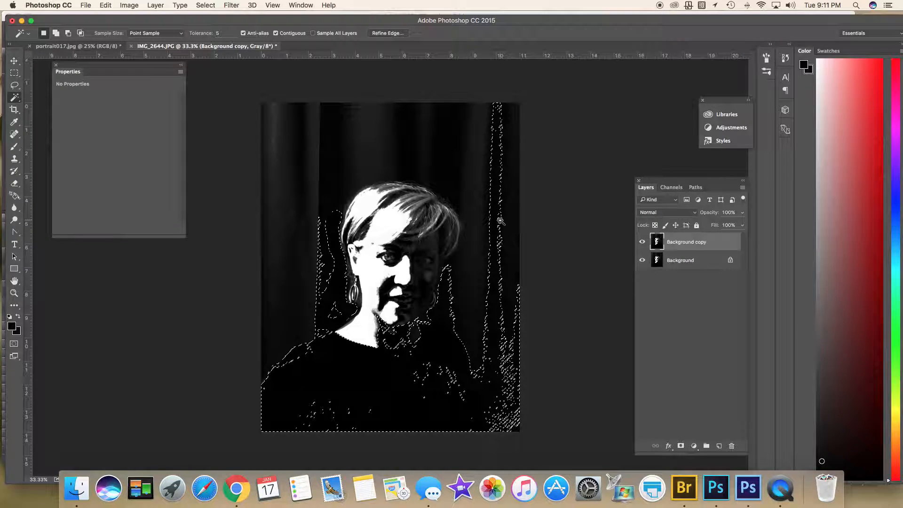
left_click(489, 197, "shift")
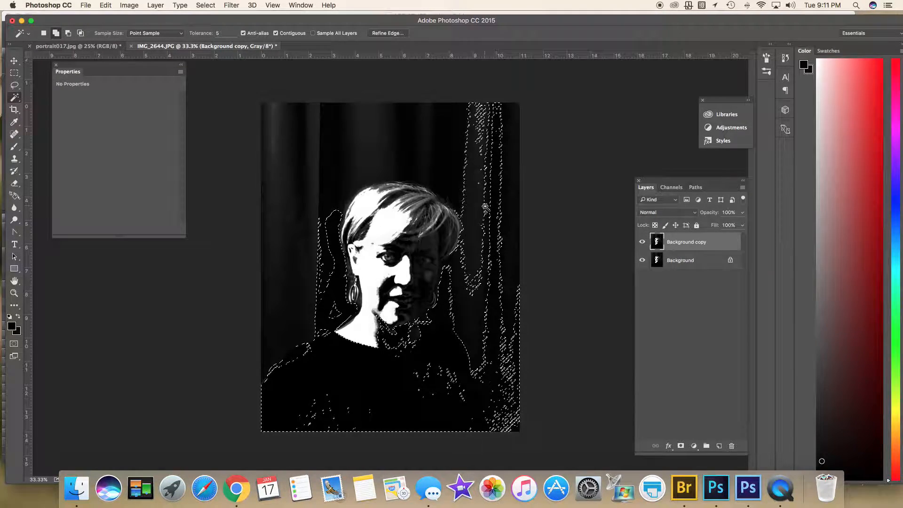
left_click(490, 200, "shift")
left_click(483, 158, "shift")
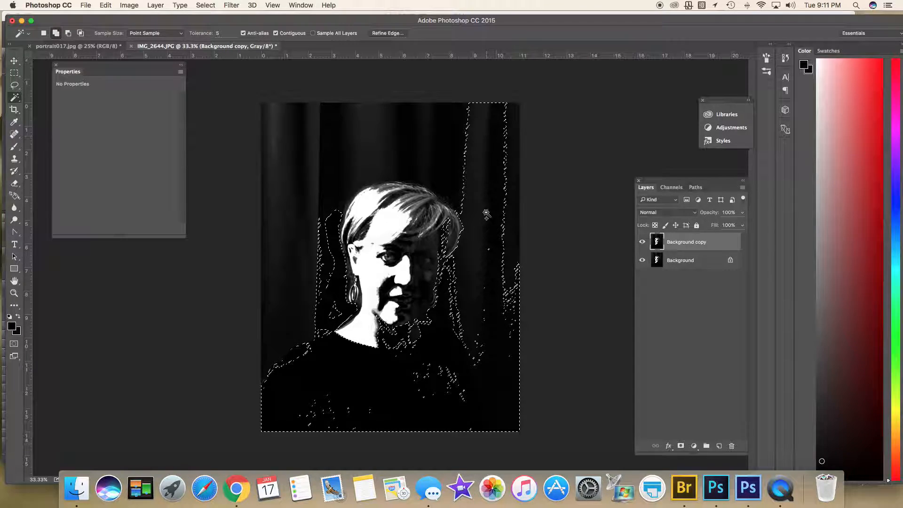
left_click(505, 254, "shift")
left_click(484, 316, "shift")
left_click(484, 314, "shift")
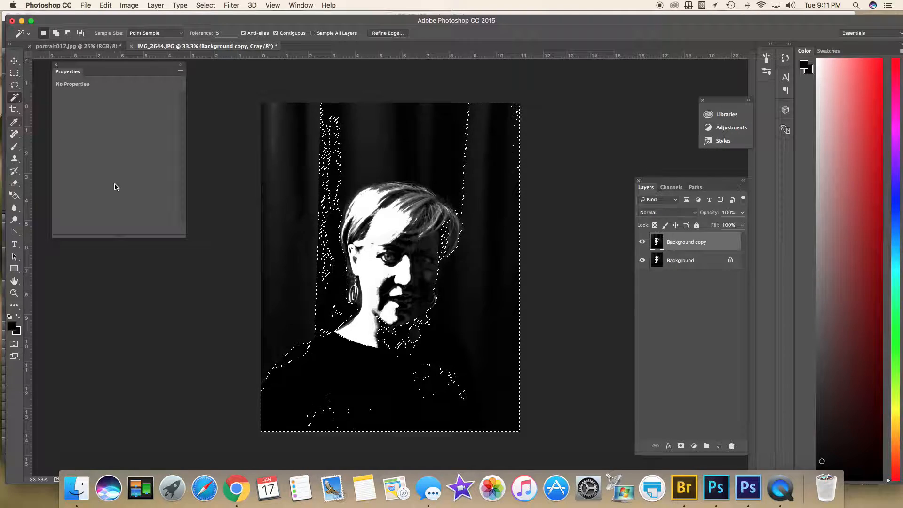
key("super+d")
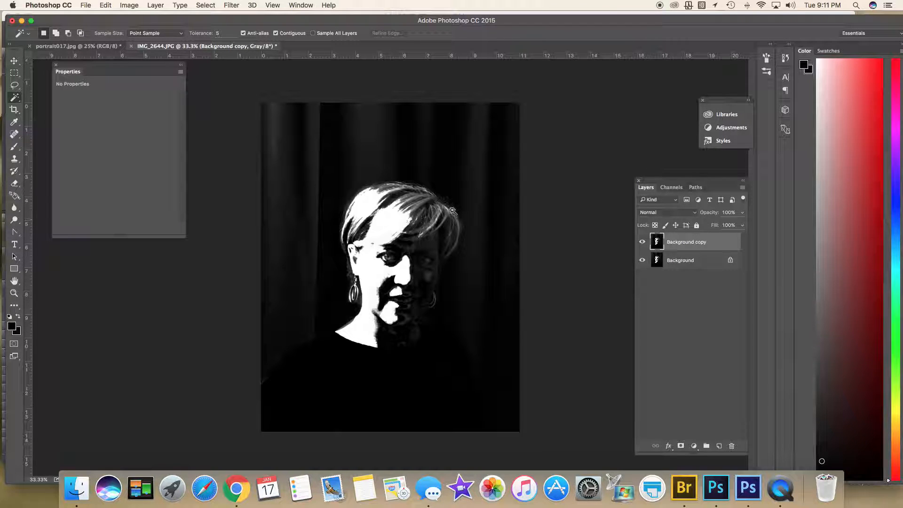
Step: Select the dark areas of Background copy using Color Range with Fuzziness 81, sampling the curtain, and add the leftover curtain streak with the Magic Wand
left_click(206, 5)
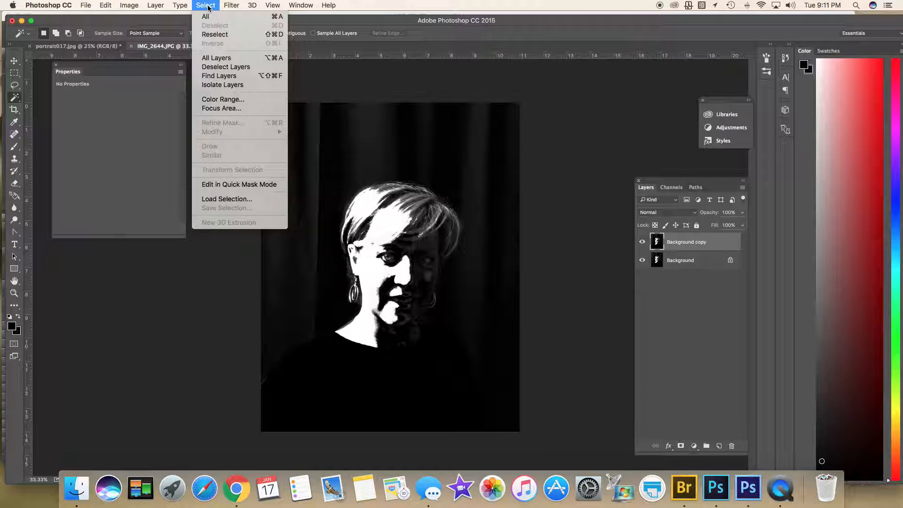
left_click(222, 99)
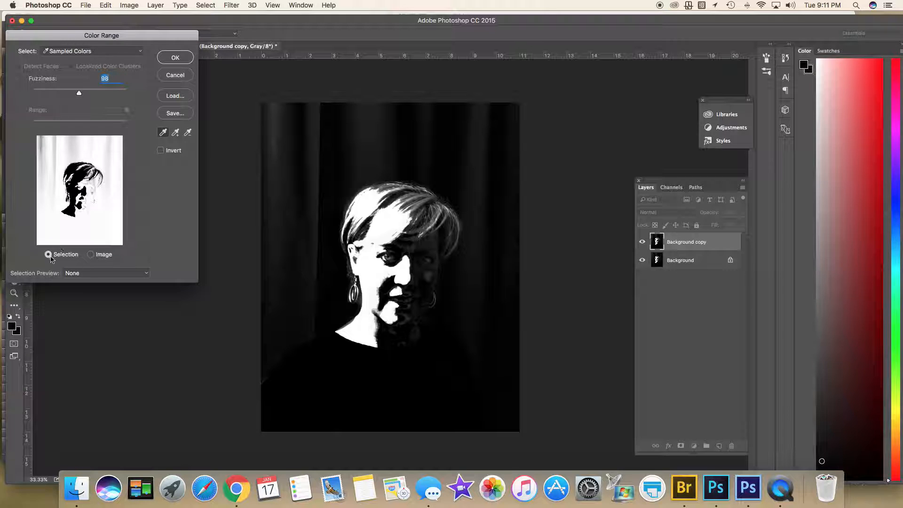
left_click(90, 254)
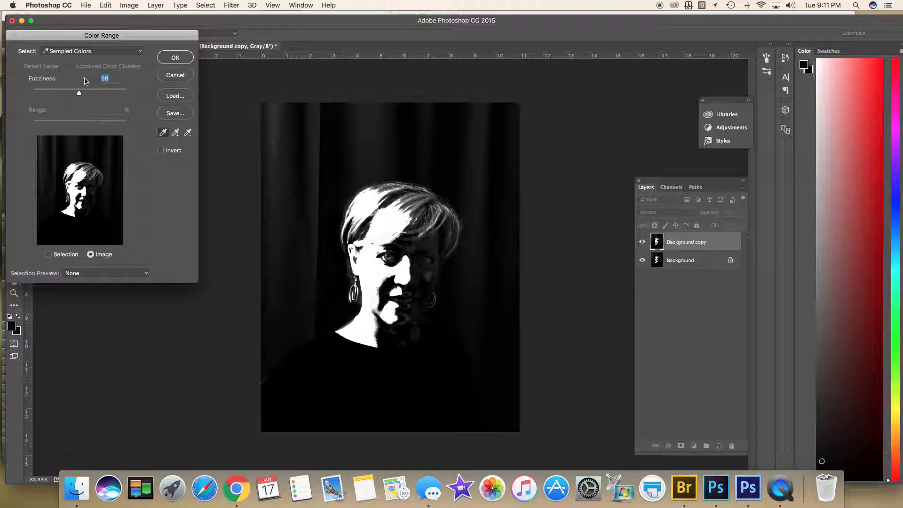
left_click_drag(79, 94, 29, 94)
left_click_drag(33, 95, 78, 100)
left_click(49, 254)
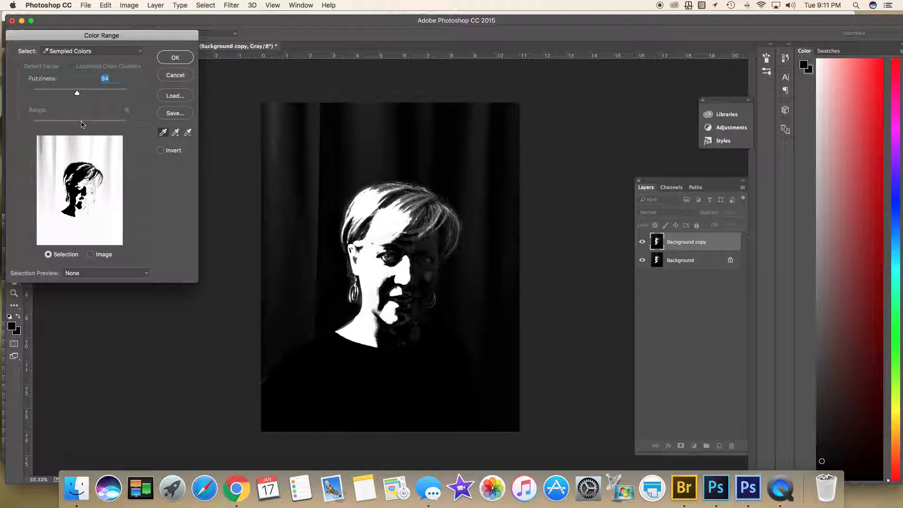
mouse_move(74, 89)
left_mouse_down()
mouse_move(48, 94)
mouse_move(71, 94)
left_mouse_up()
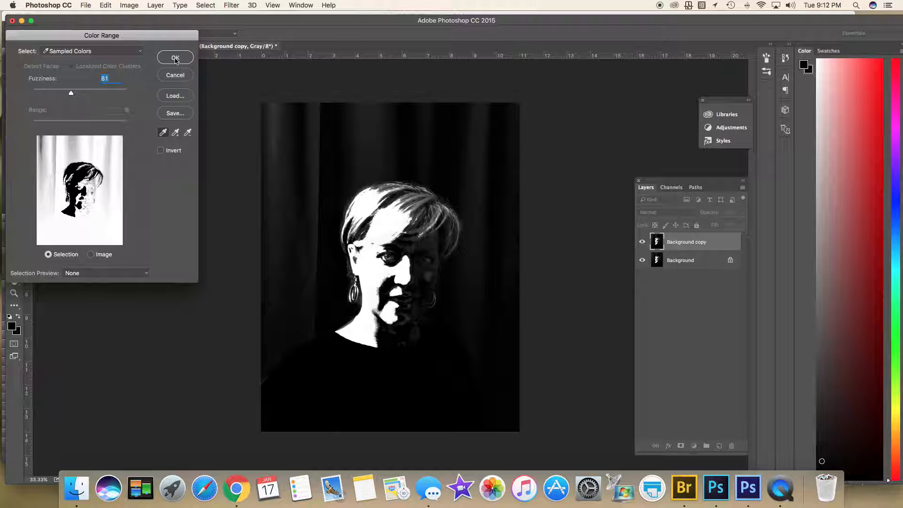
left_click(60, 161)
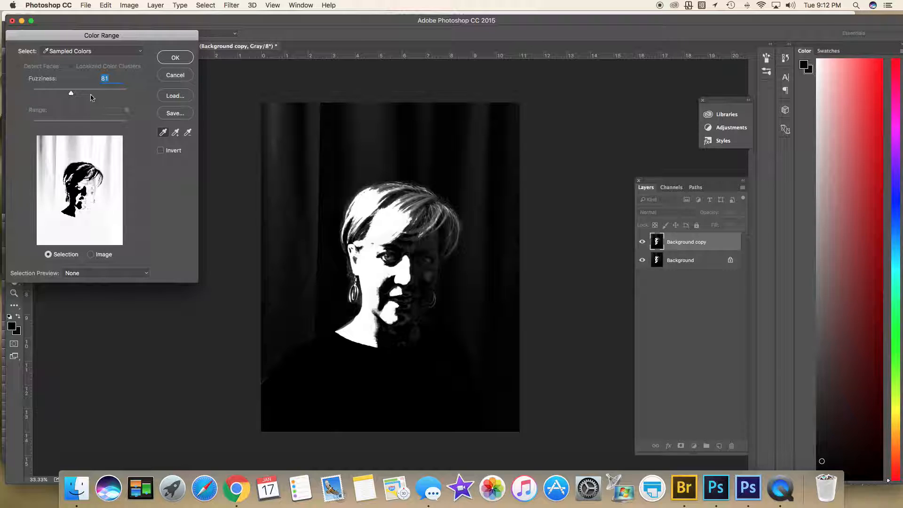
left_click(172, 58)
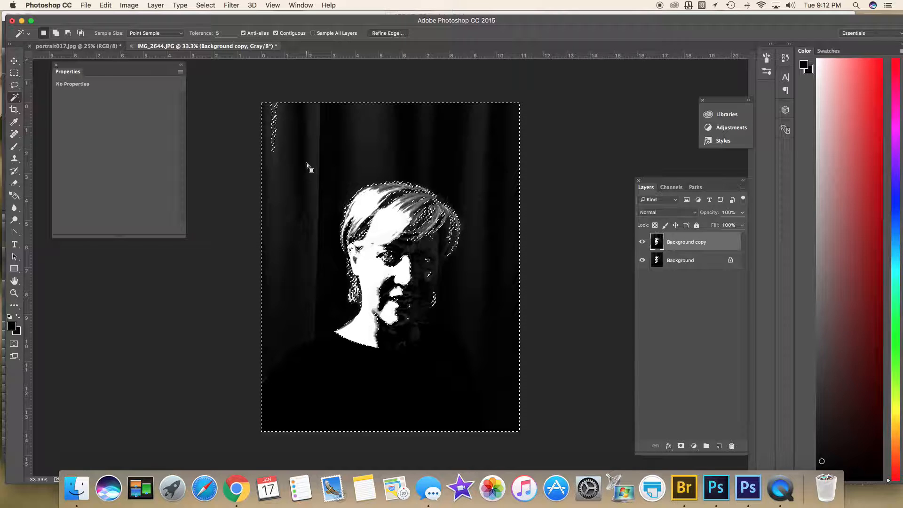
left_click(274, 113, "shift")
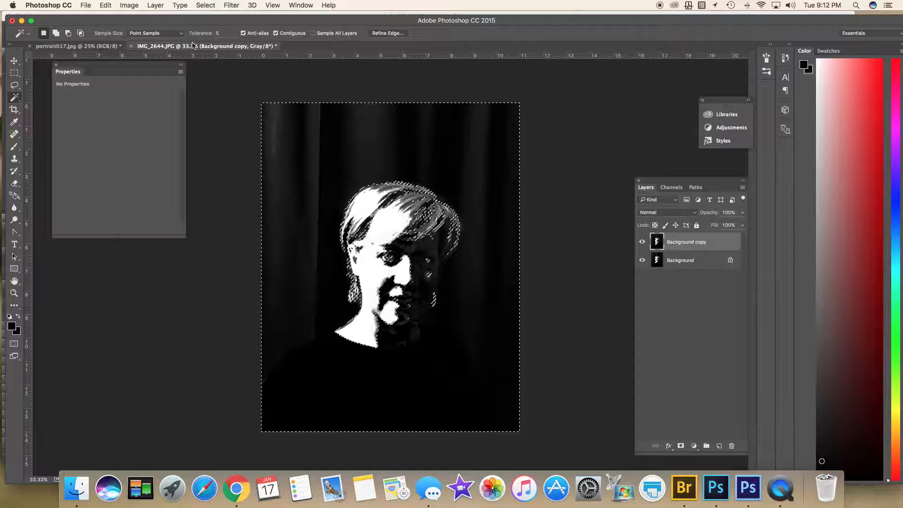
Step: Copy the selected dark areas to a new layer, and inspect it alone by temporarily hiding the two background layers
left_click(155, 6)
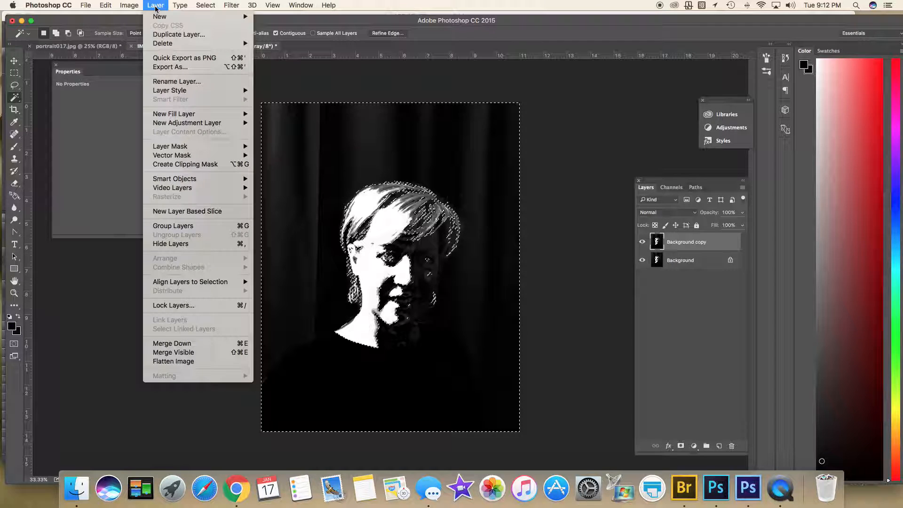
mouse_move(162, 17)
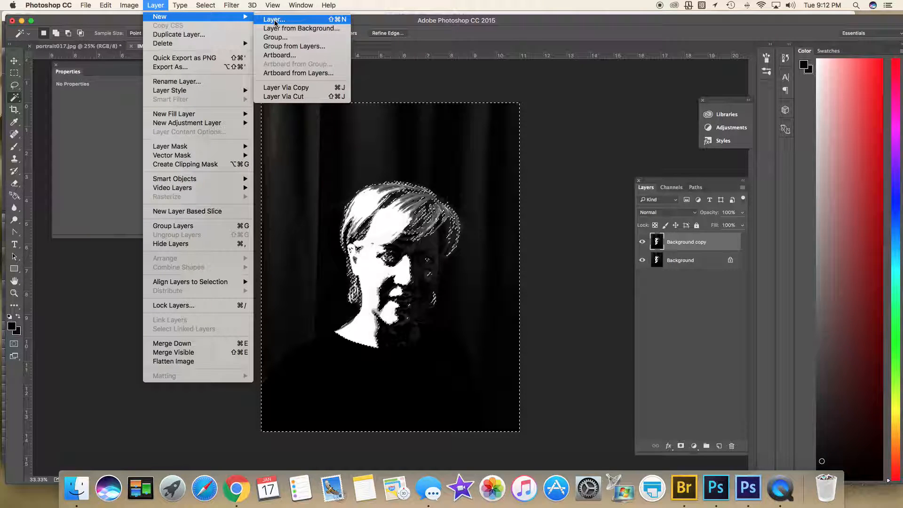
left_click(294, 89)
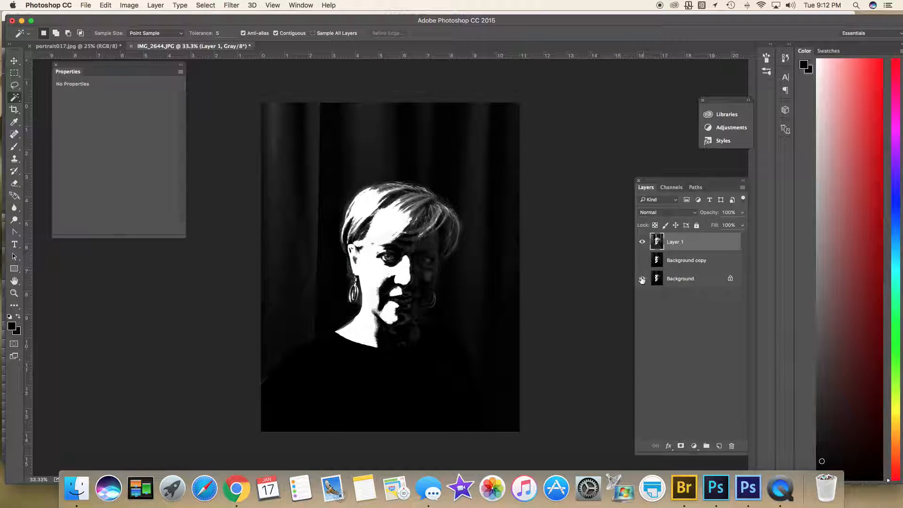
left_click(642, 279)
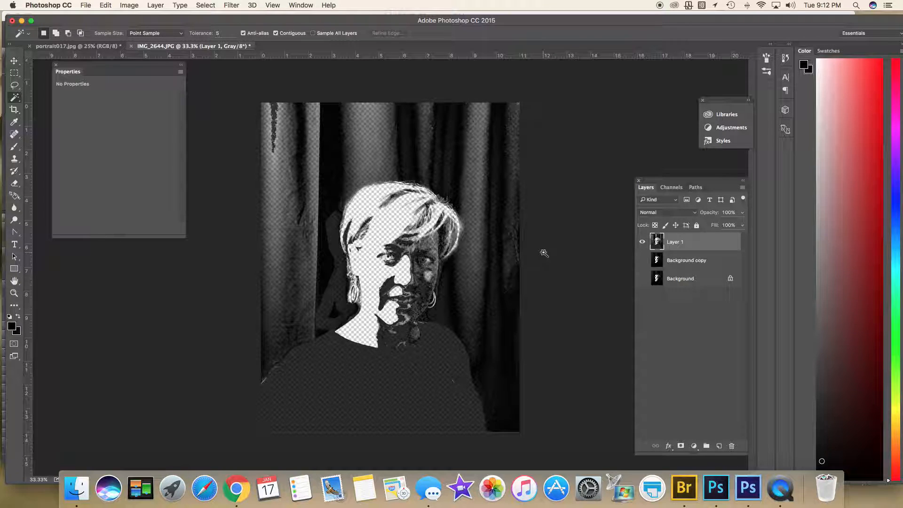
left_click(643, 260)
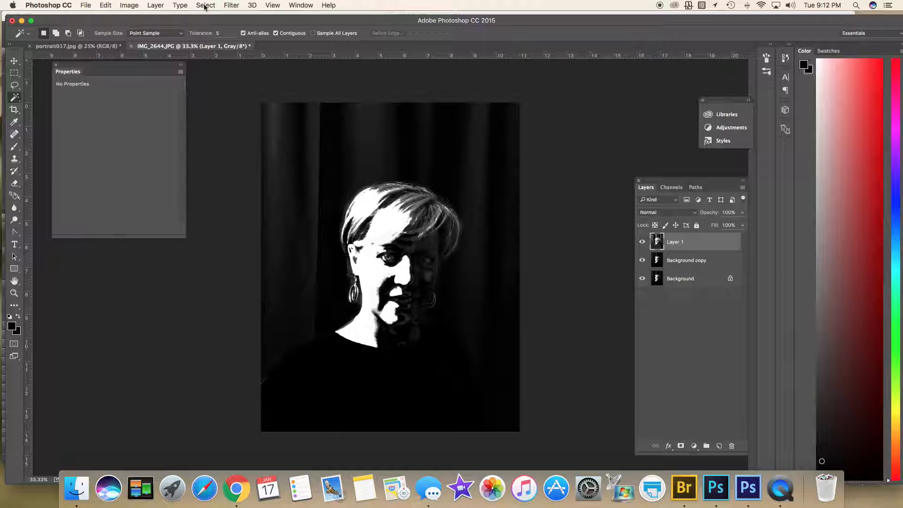
Step: Select the dark areas of the Background copy layer again using Color Range with Fuzziness 81, sampling the curtain beside the head
left_click(702, 262)
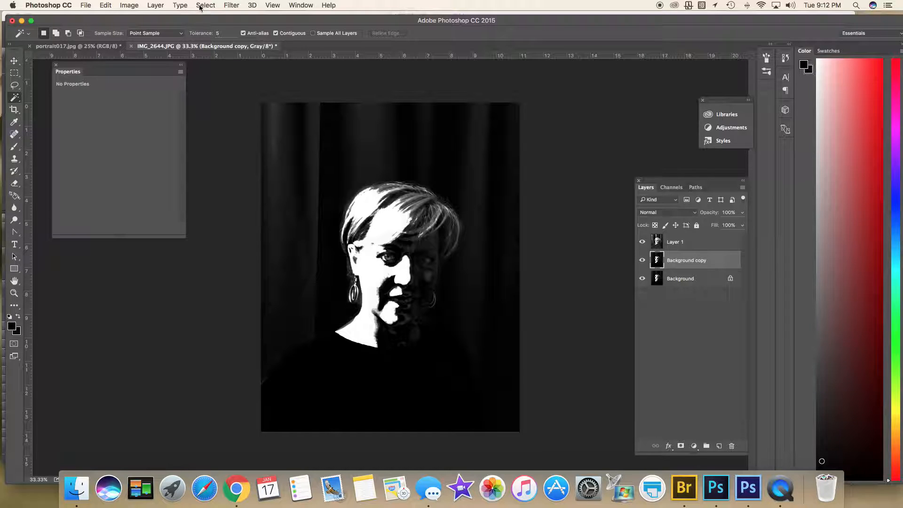
left_click(205, 5)
left_click(221, 100)
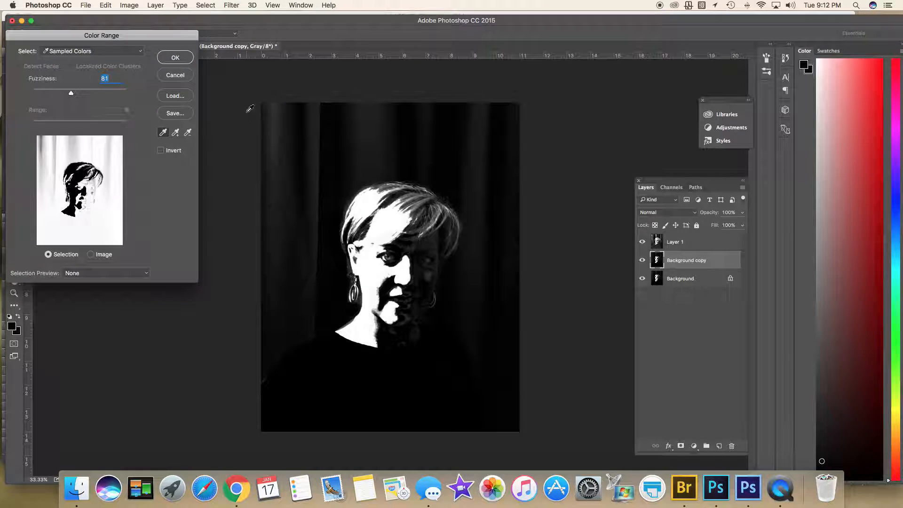
left_click(113, 219)
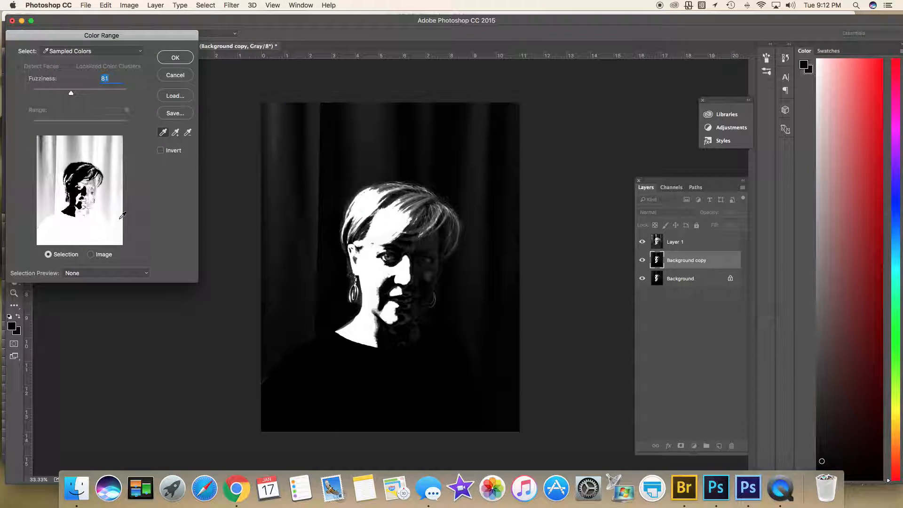
left_click(60, 155)
left_click(176, 58)
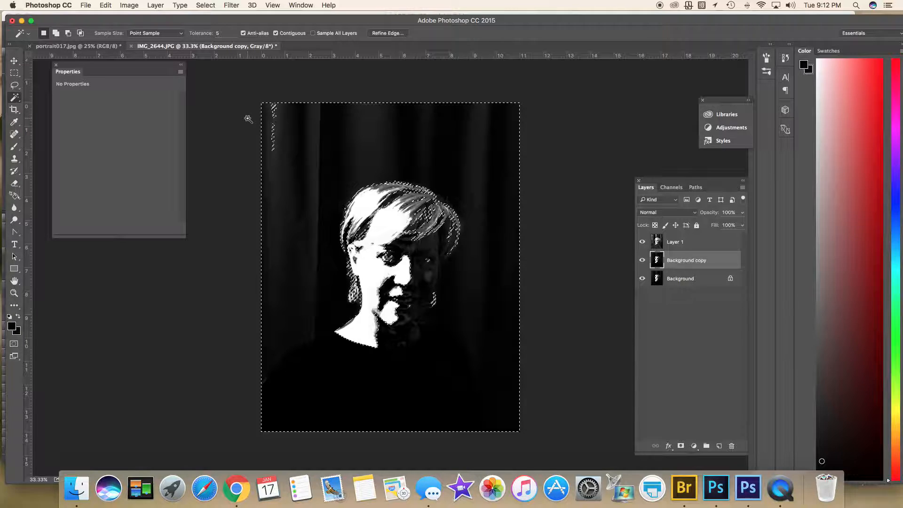
Step: Add the remaining streak and specks near the curtain's upper-left edge to the selection with the Magic Wand
left_click(275, 137, "shift")
left_click(275, 130, "shift")
left_click(275, 141, "shift")
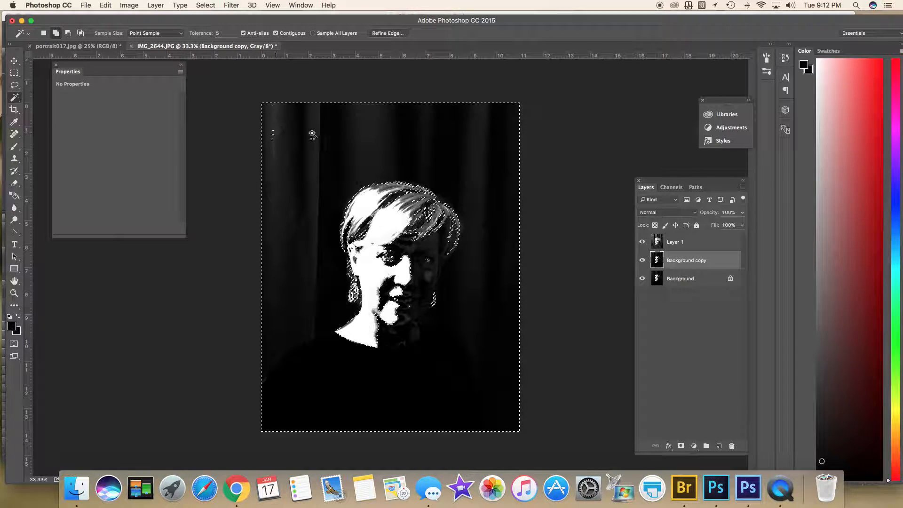
left_click(274, 134, "shift")
left_click(275, 140, "shift")
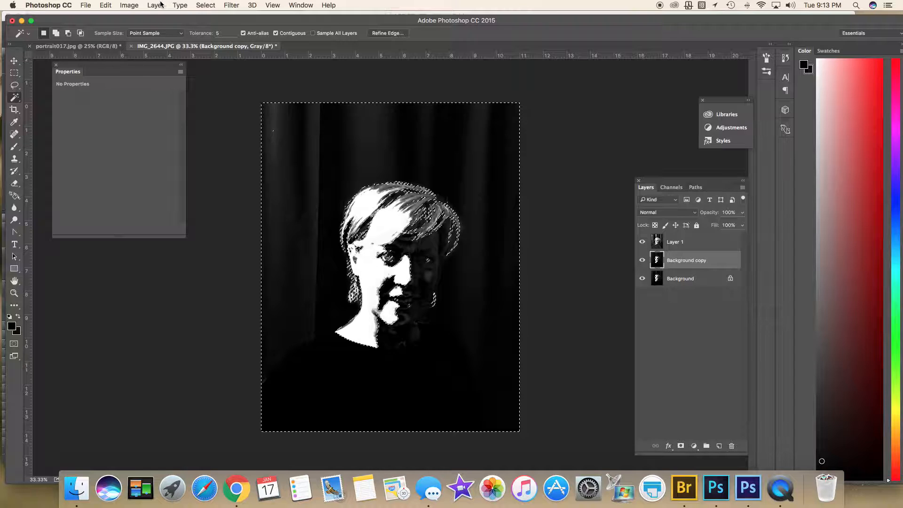
left_click(273, 131, "shift")
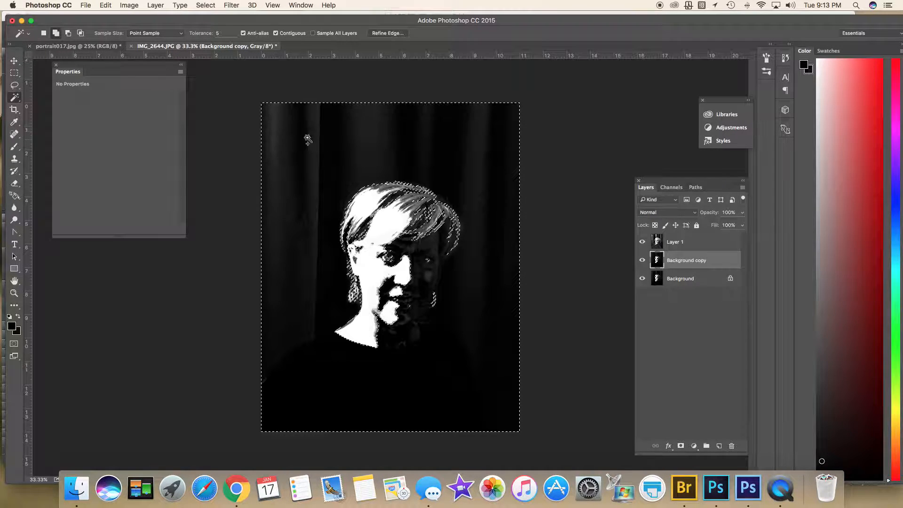
Step: Invert the selection to the light areas of the portrait and copy them to a new layer
left_click(203, 6)
left_click(210, 44)
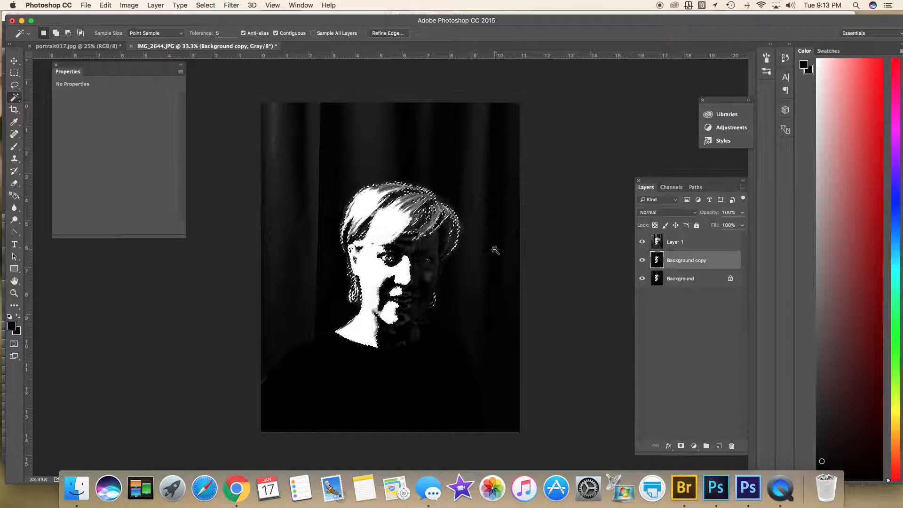
left_click(158, 5)
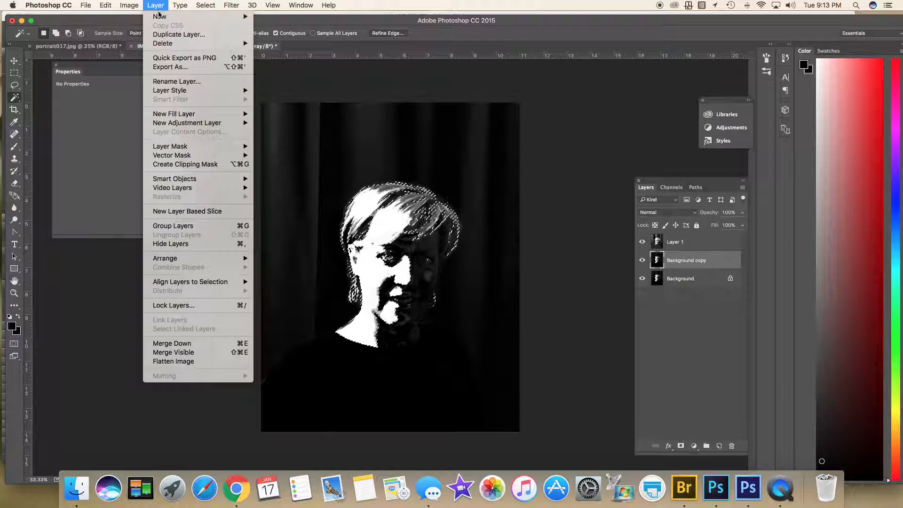
mouse_move(162, 17)
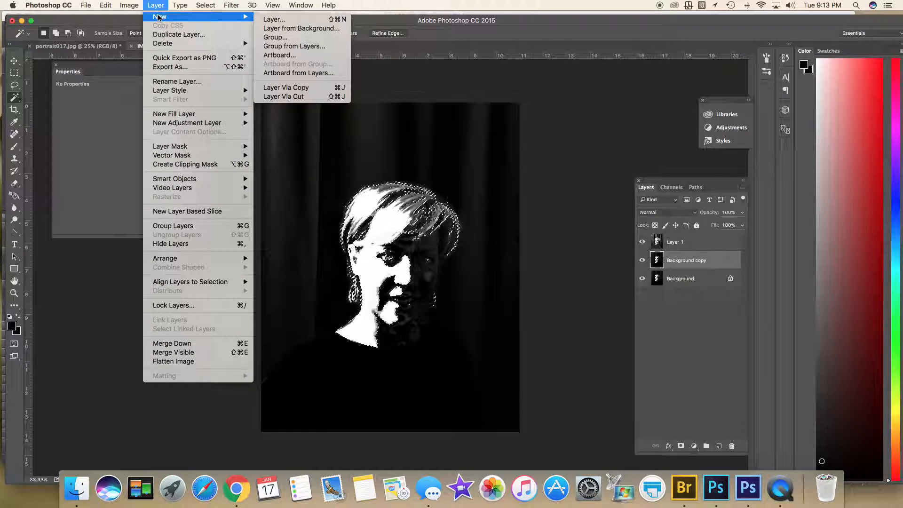
left_click(288, 88)
Step: Hide the Background copy and Background layers, and toggle Layer 1 off and on to compare the two extracted layers
left_click(643, 279)
left_click(642, 297)
left_click(643, 242)
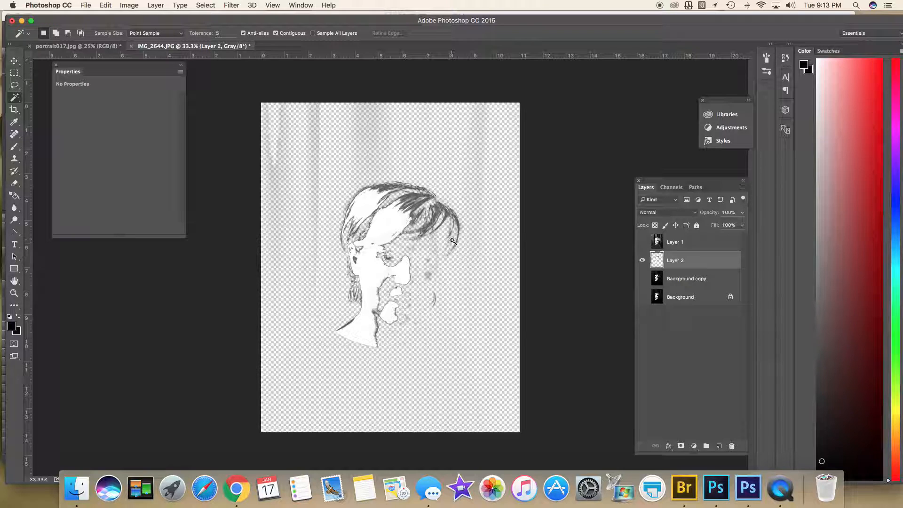
left_click(643, 242)
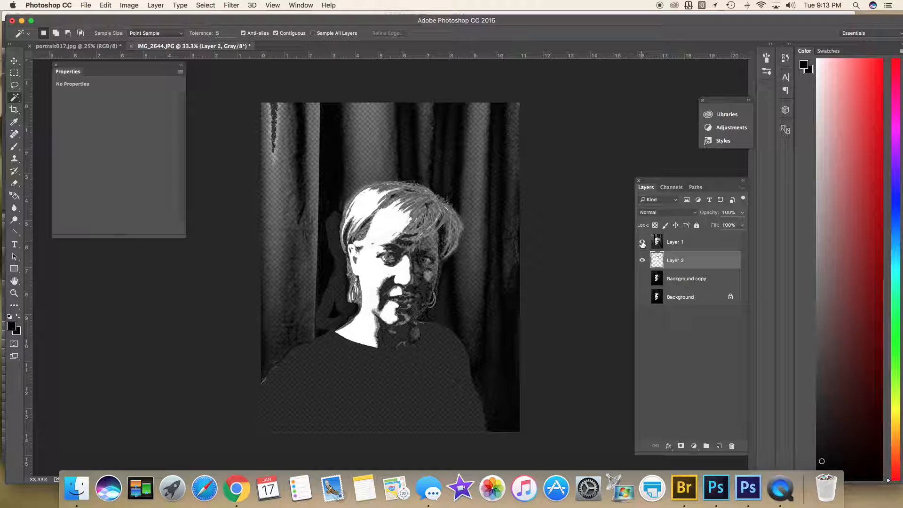
Step: Toggle Layer 2 off and on to check the light areas, and show the Background copy and Background layers again
left_click(642, 260)
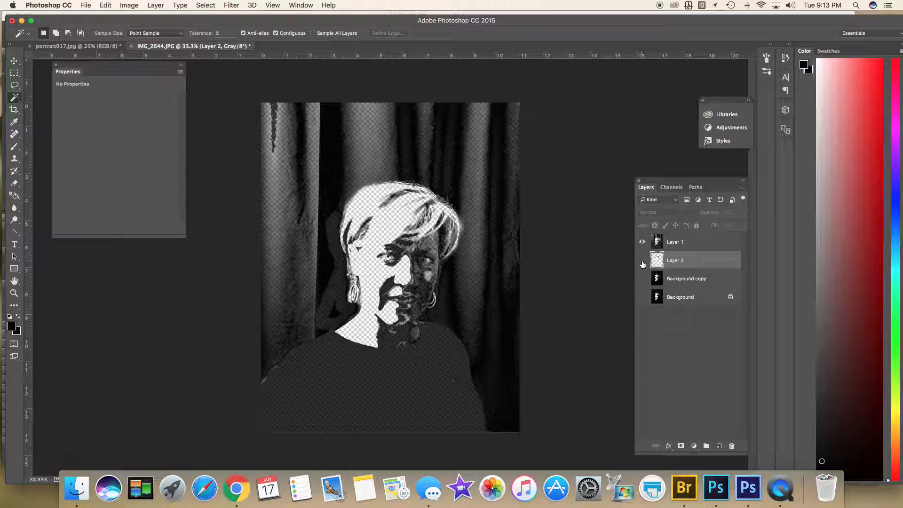
left_click(642, 260)
left_click(642, 279)
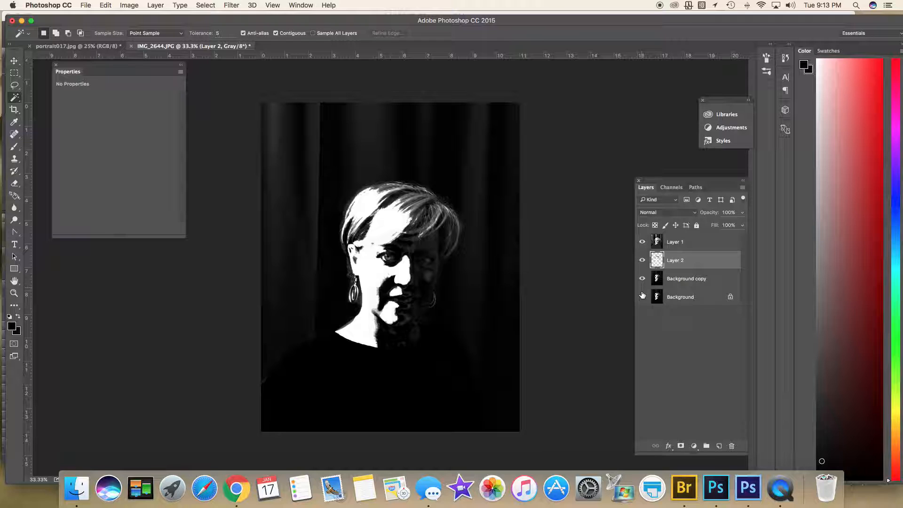
Step: Bring the rose image from portrait017.jpg into IMG_2644.JPG with the Move tool, as a layer directly above Layer 2, and shift it upward over the portrait
left_click(78, 46)
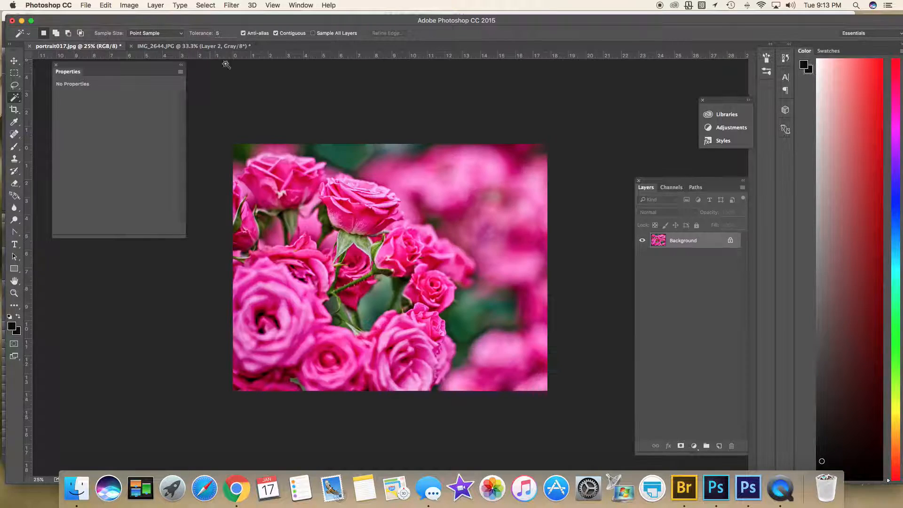
left_click(13, 61)
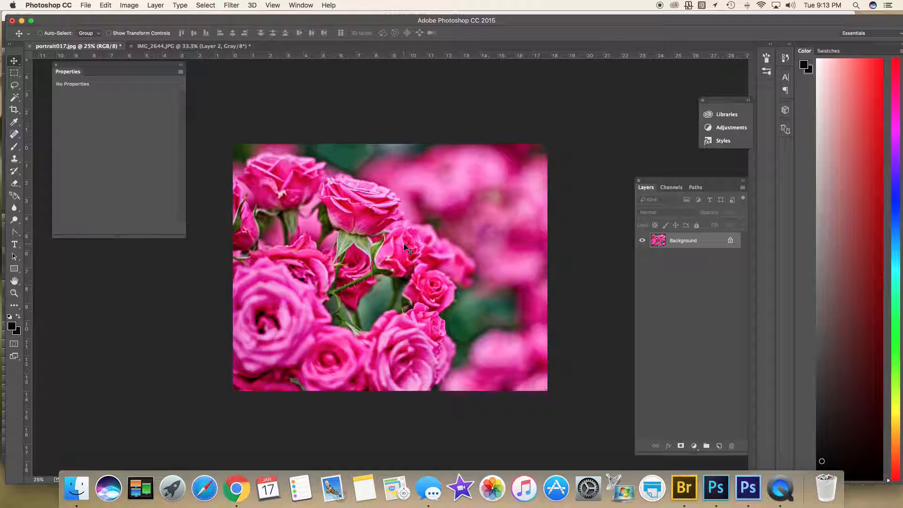
left_click(207, 46)
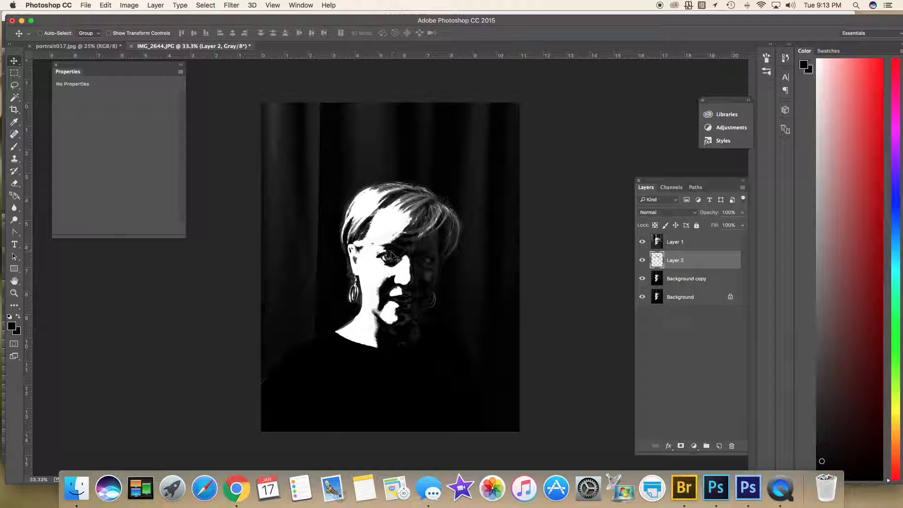
left_click(101, 46)
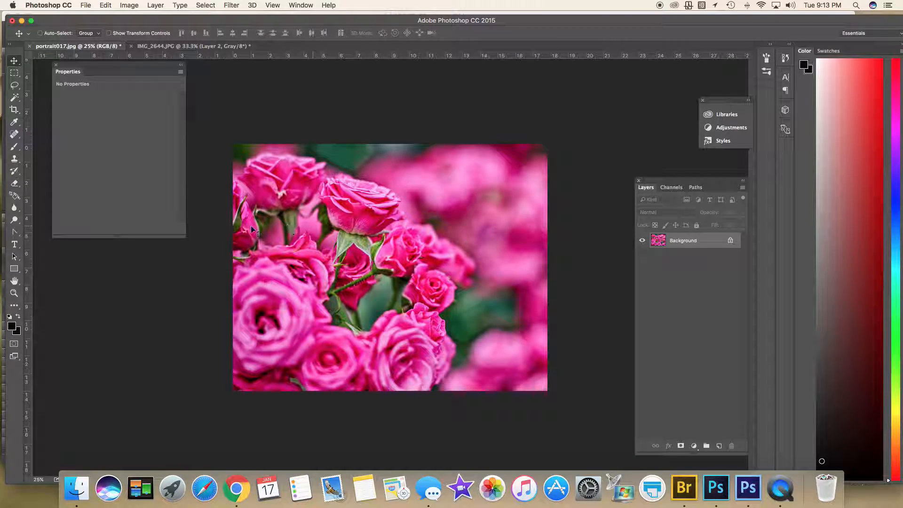
left_click_drag(431, 271, 460, 323)
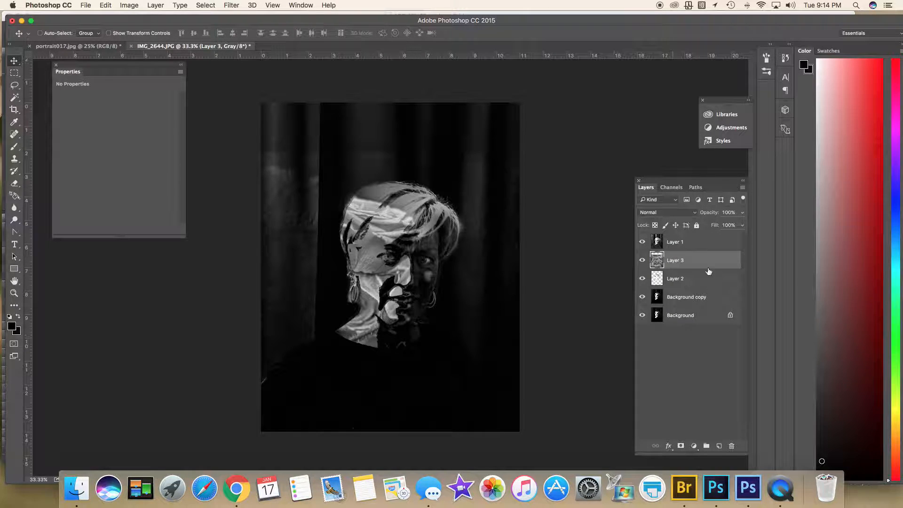
left_click_drag(423, 265, 419, 213)
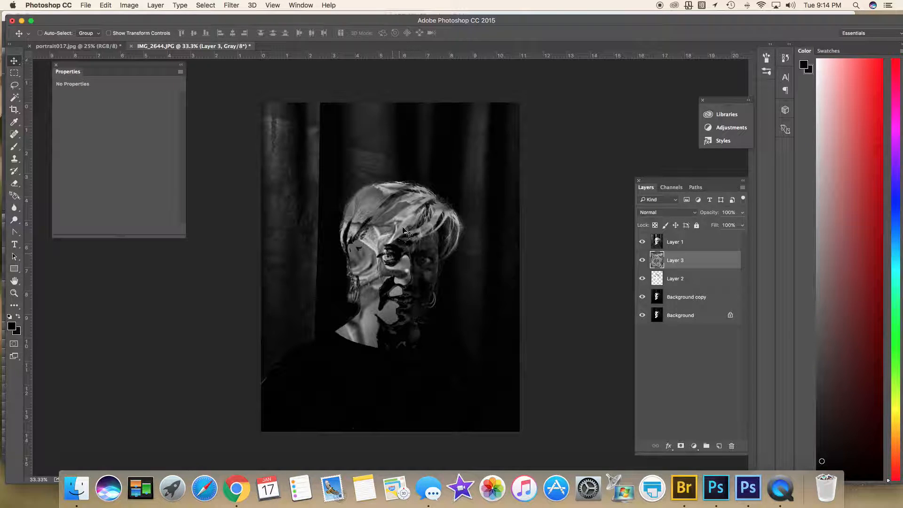
Step: Try Layer 1 at about 58% opacity and return it to 100%
left_click(698, 246)
left_click(743, 212)
left_click_drag(742, 224, 723, 225)
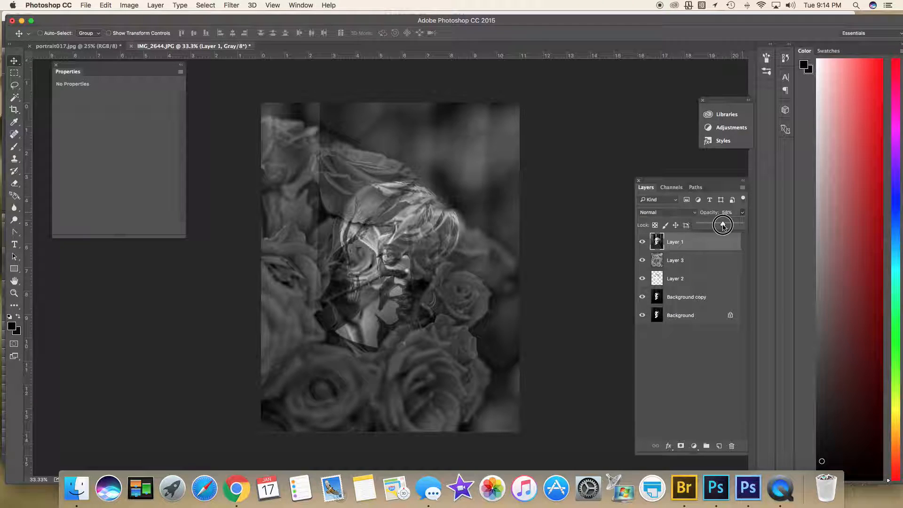
left_click_drag(723, 226, 746, 225)
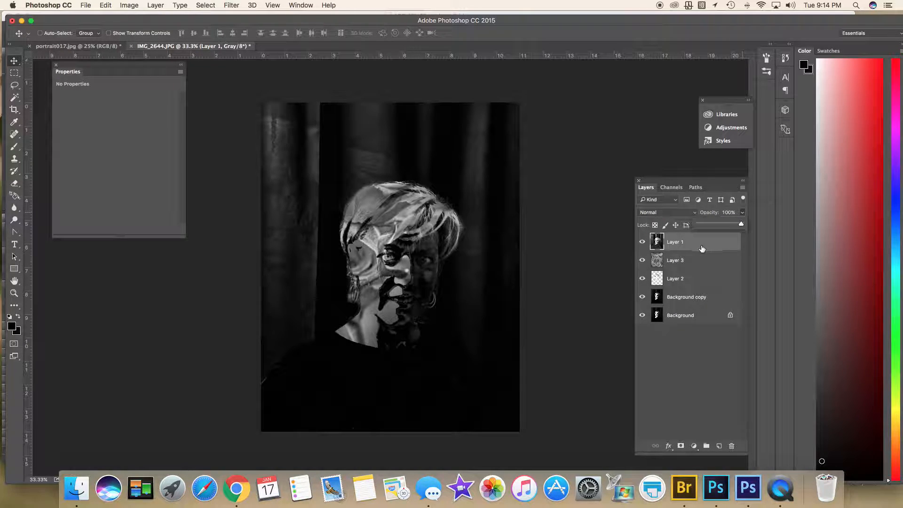
Step: Move the rose layer below Layer 2 and, with Layer 1 hidden, shift the roses toward the right of the canvas
left_click_drag(700, 264, 687, 285)
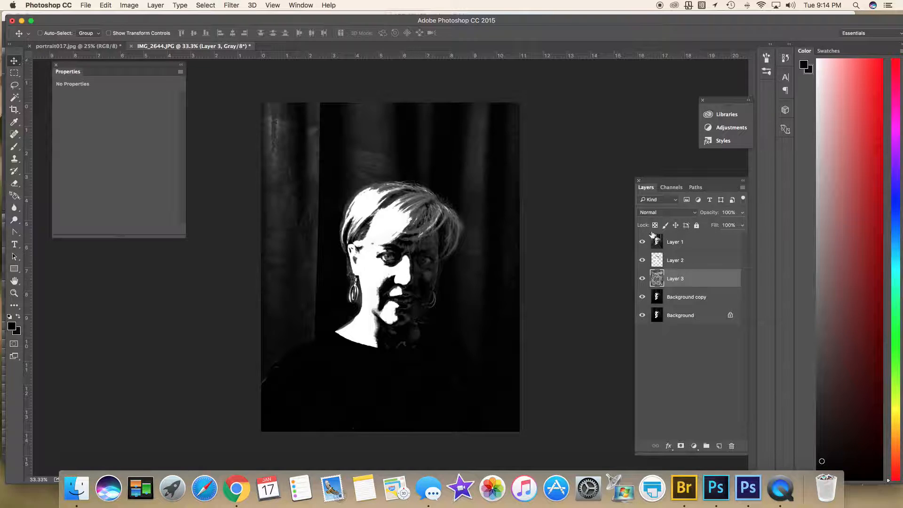
left_click(642, 242)
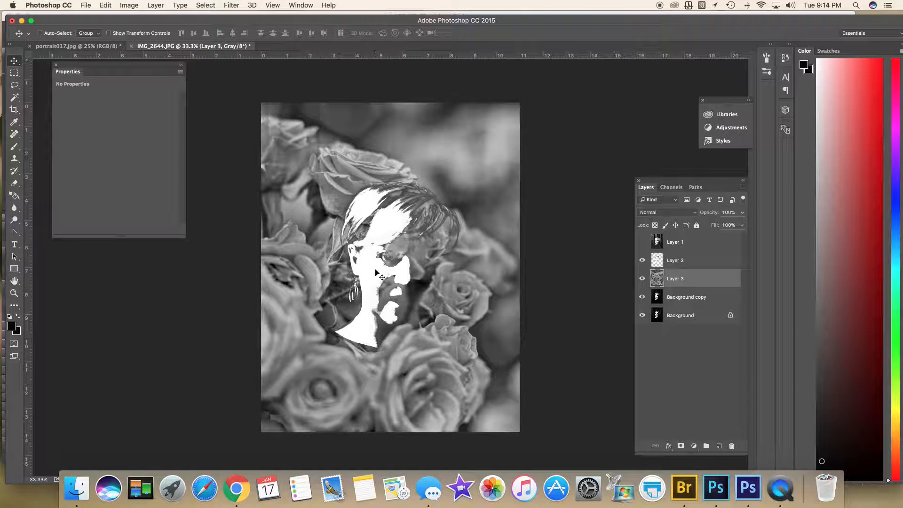
left_click_drag(379, 278, 432, 282)
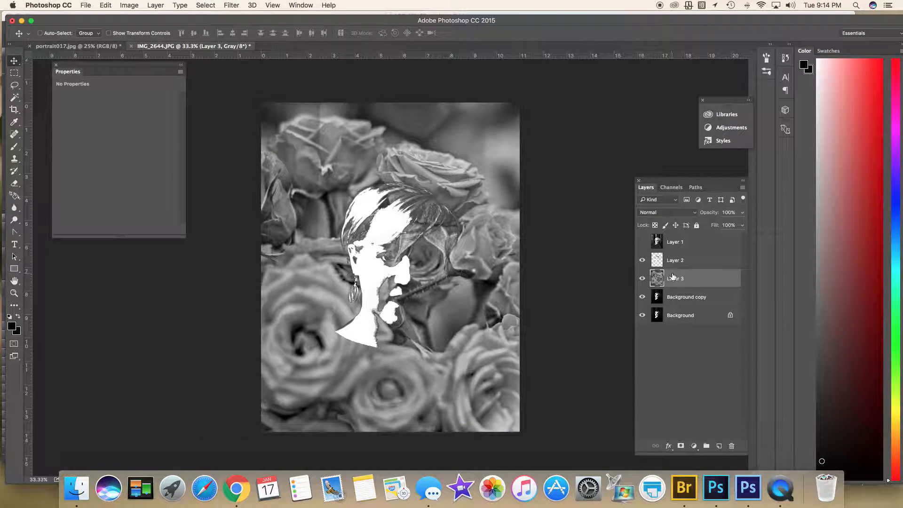
Step: Delete Layer 1, which holds the dark areas of the portrait
left_click(698, 244)
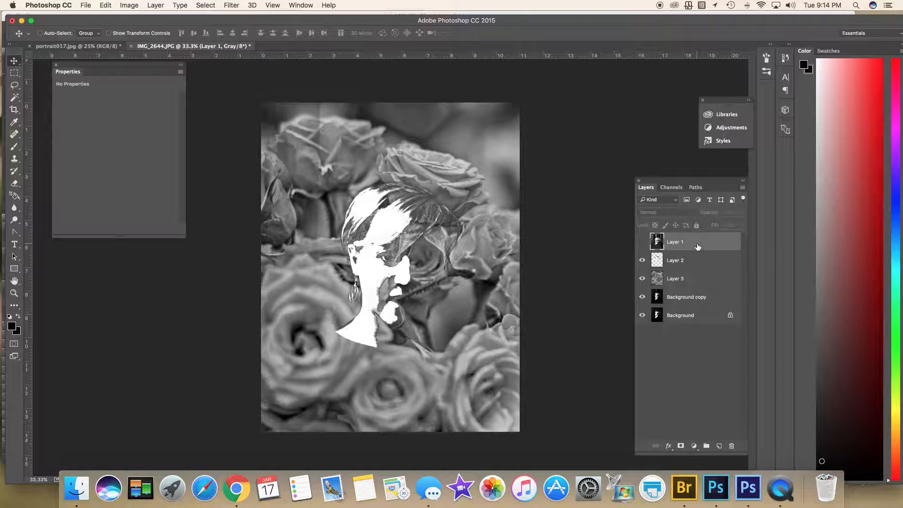
key("BackSpace")
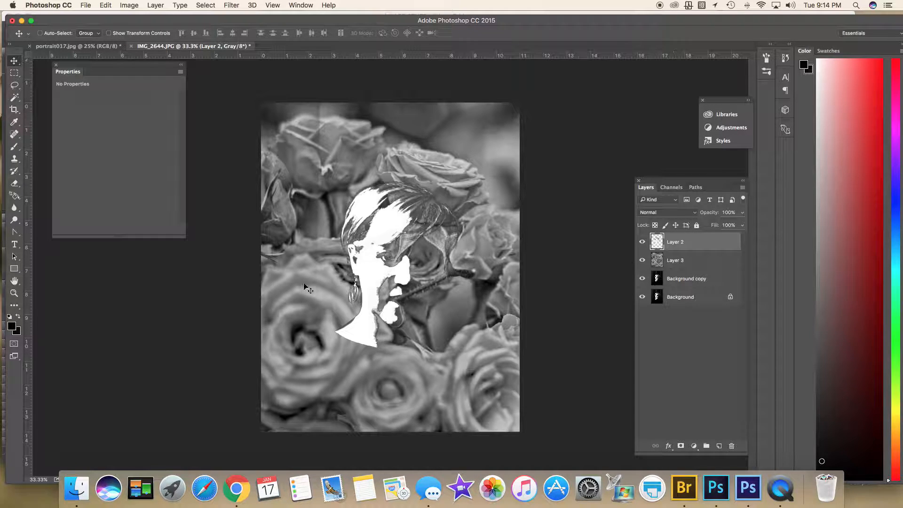
Step: Move the white face cutout on Layer 2 to the lower-left corner of the canvas and set its opacity to 87%
left_click_drag(380, 275, 373, 230)
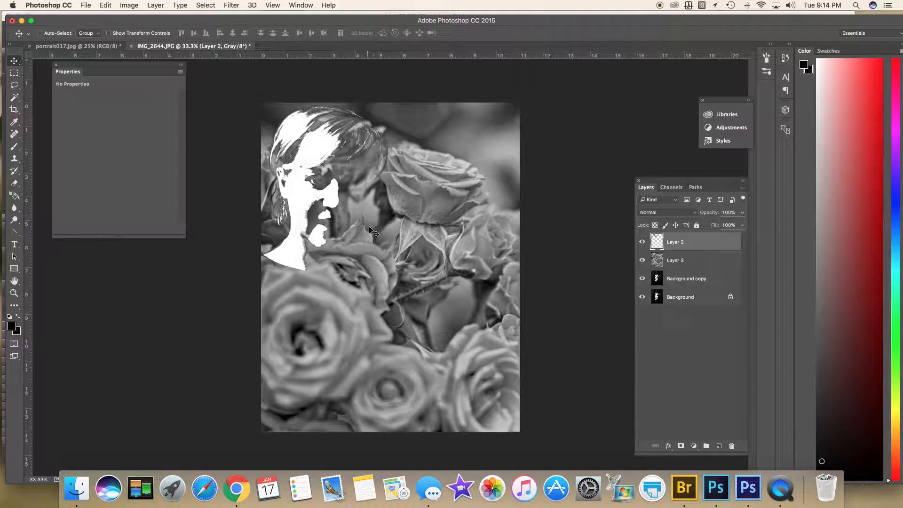
left_click_drag(298, 202, 285, 374)
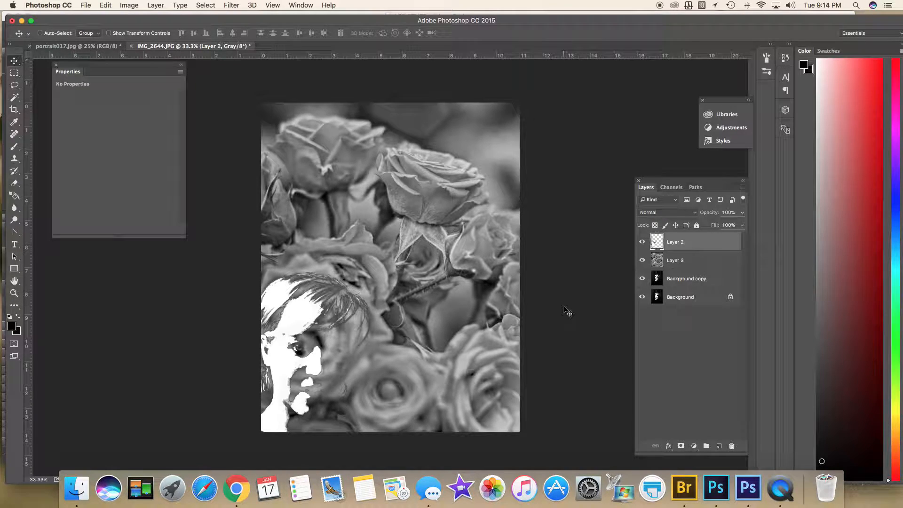
left_click(742, 216)
left_click_drag(740, 225, 736, 226)
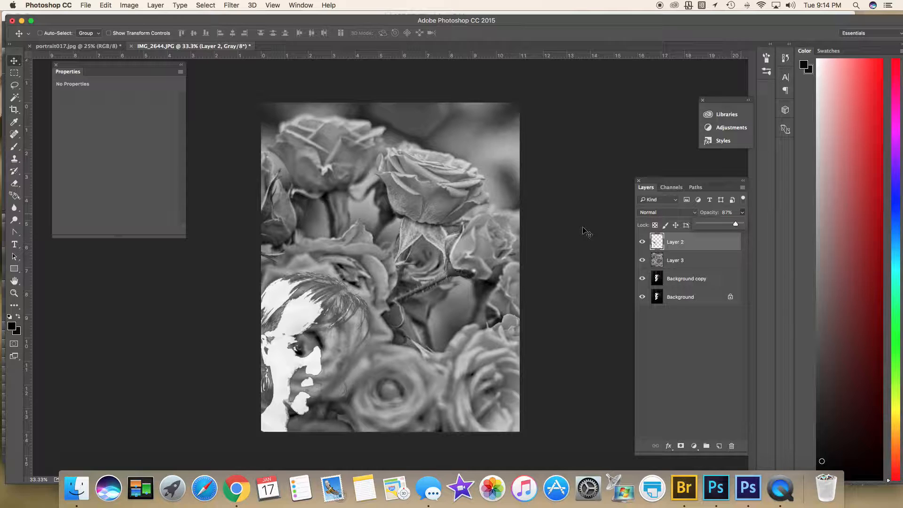